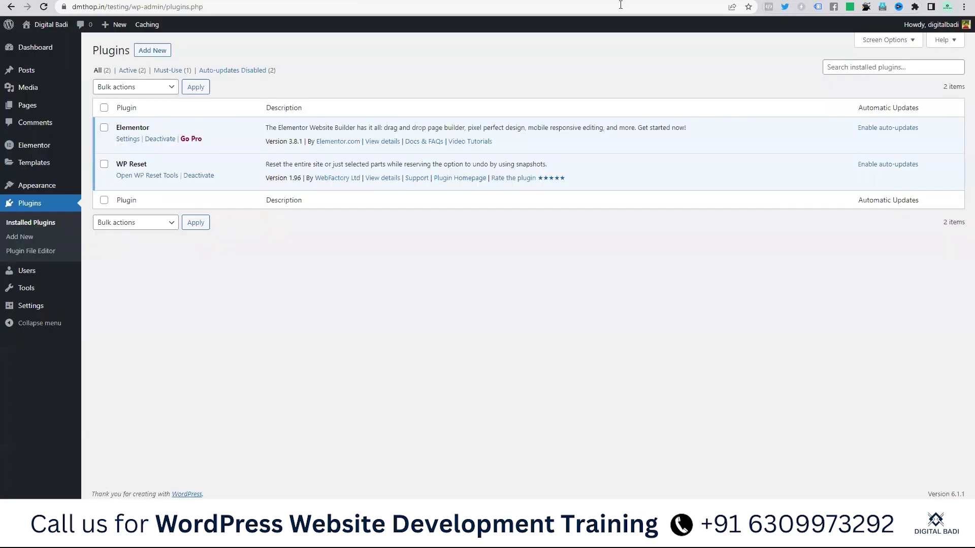
Step: Go to the Add Plugins page and focus the plugin search box
click(157, 53)
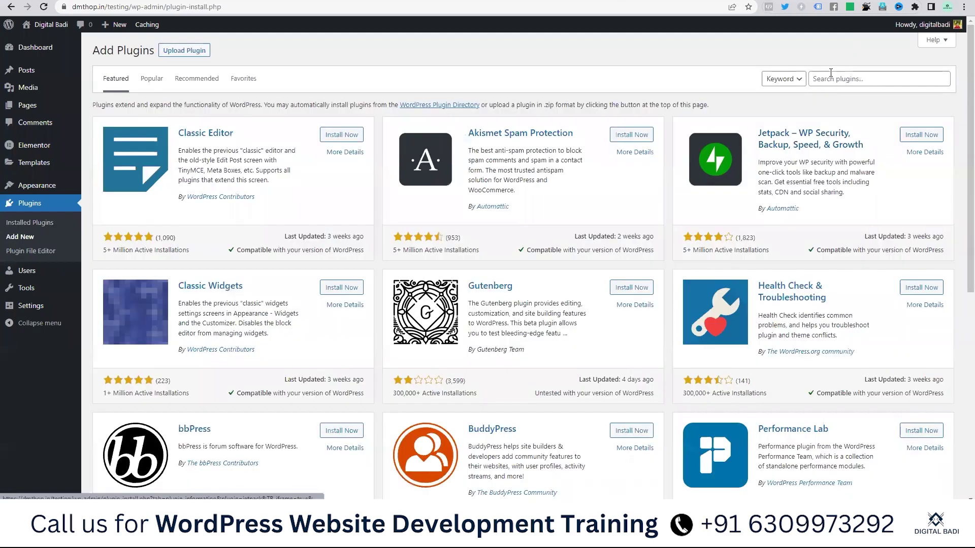
click(831, 73)
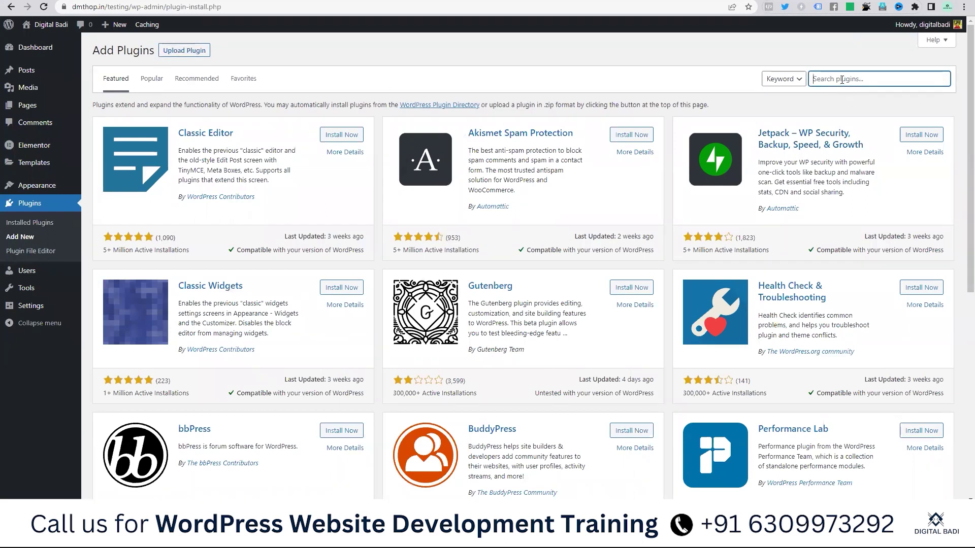
Step: Search the plugin directory for 'join chat' and scroll through the results
text(join chat)
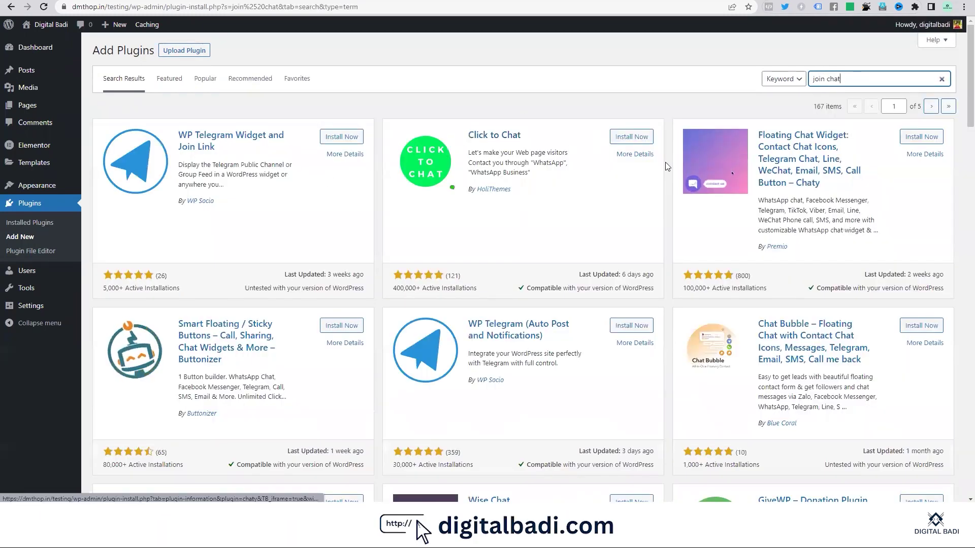
scroll(406, 262, down, 7)
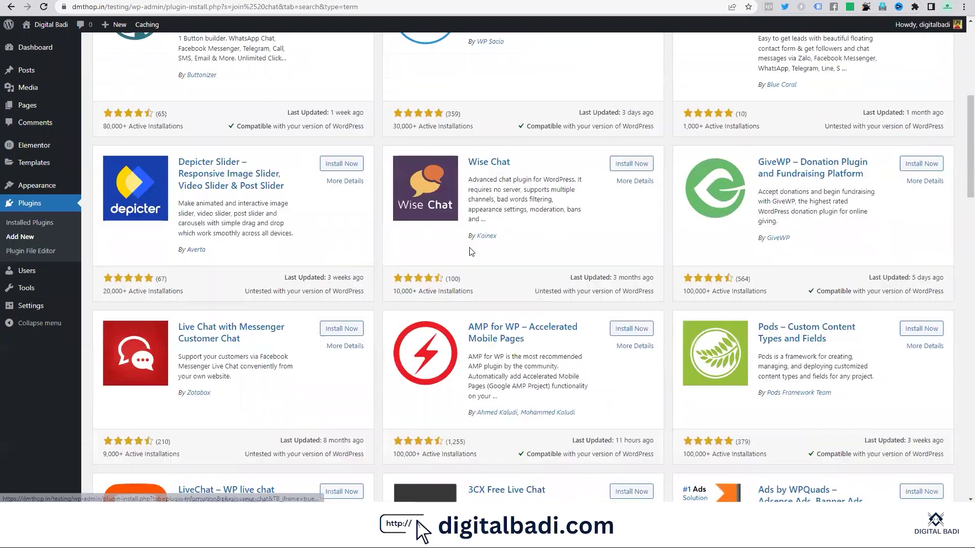
scroll(504, 246, down, 8)
scroll(588, 245, up, 8)
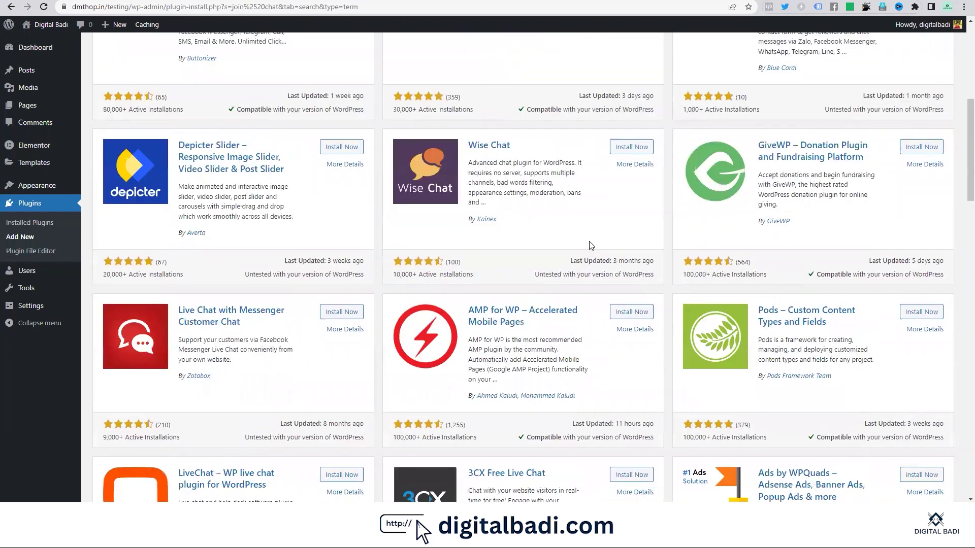
scroll(302, 203, up, 7)
click(828, 80)
Step: Refine the search to 'join.chat' and install the Joinchat plugin by Creame
key(BackSpace)
text(.chat)
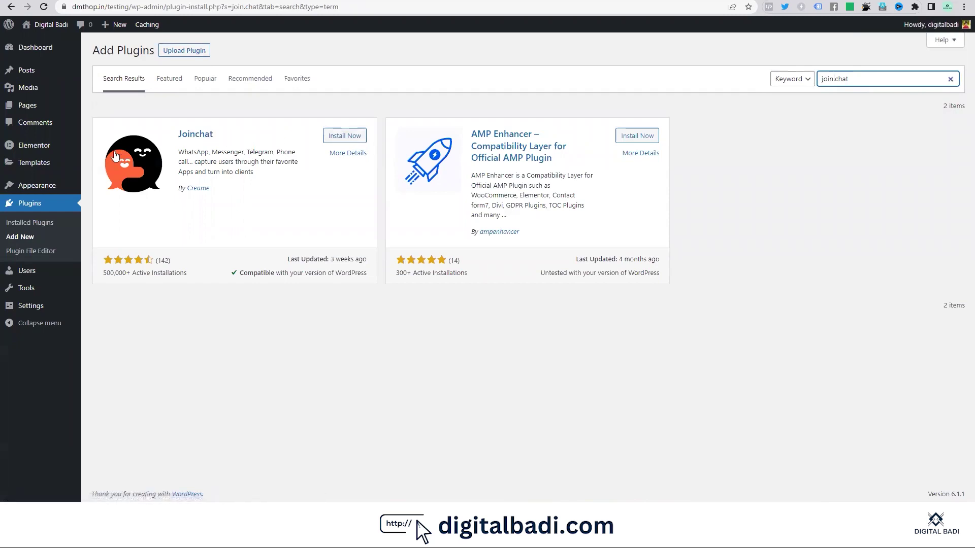
click(123, 154)
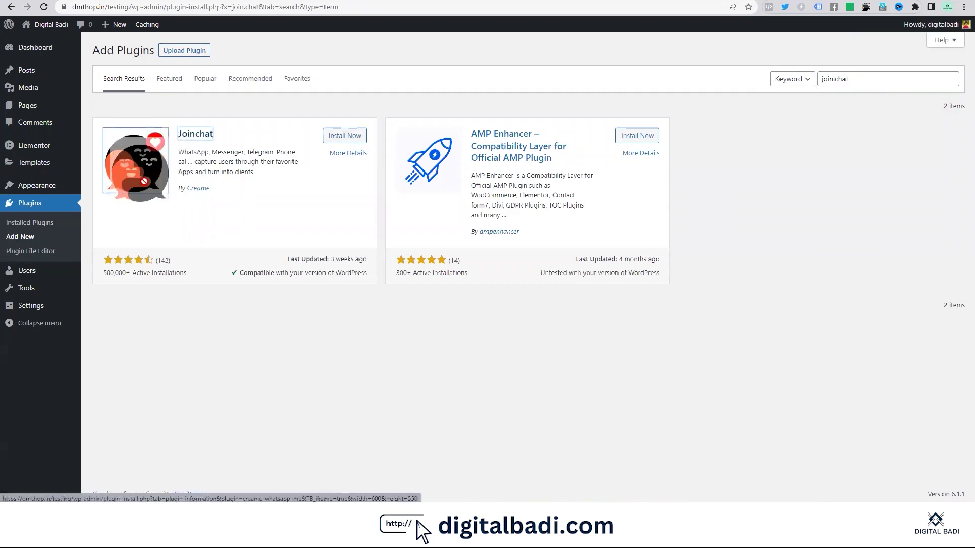
click(343, 138)
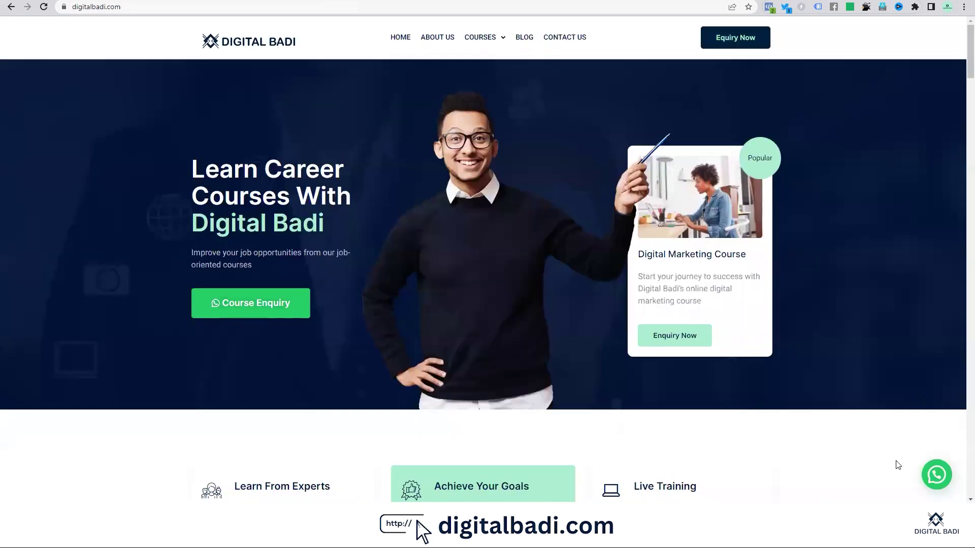
Step: Preview the WhatsApp button on the live site, then activate Joinchat and open its settings
click(933, 473)
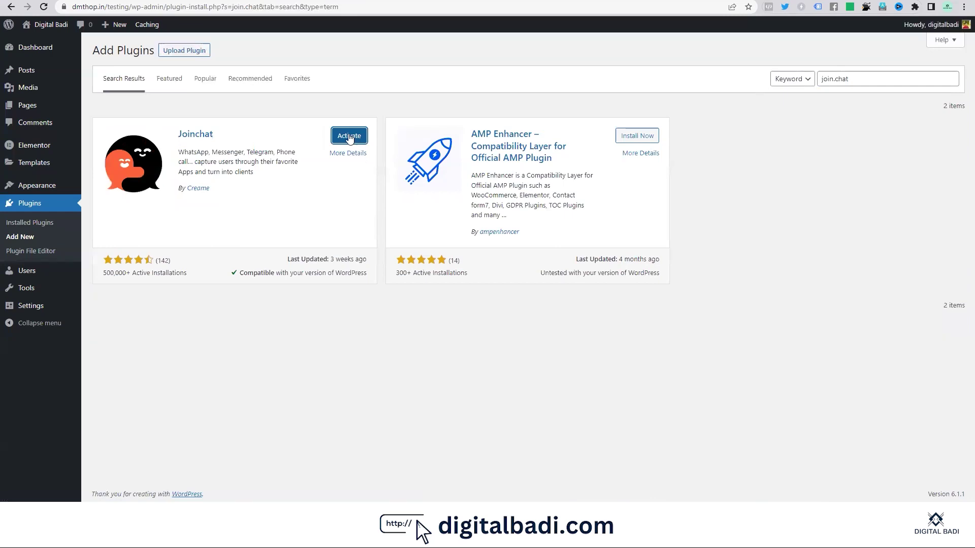
click(349, 137)
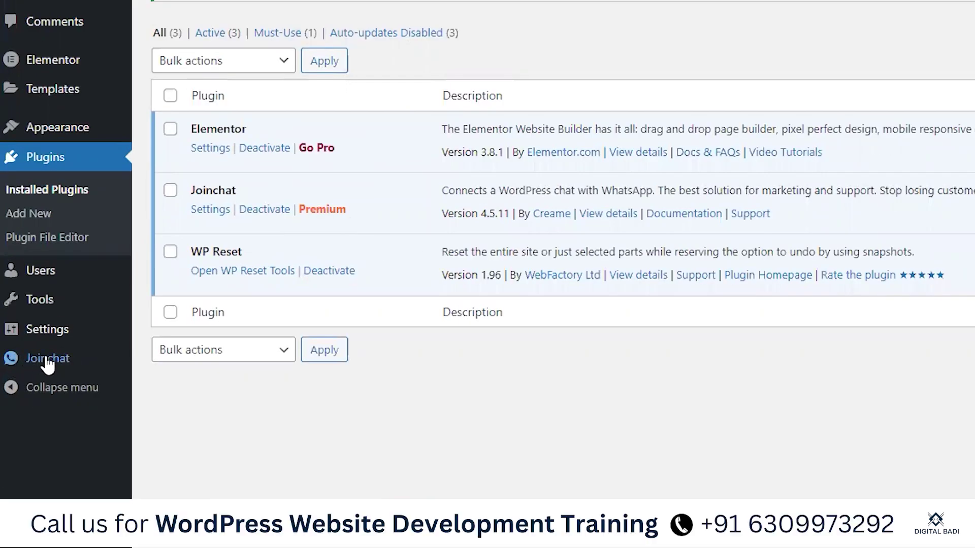
click(48, 361)
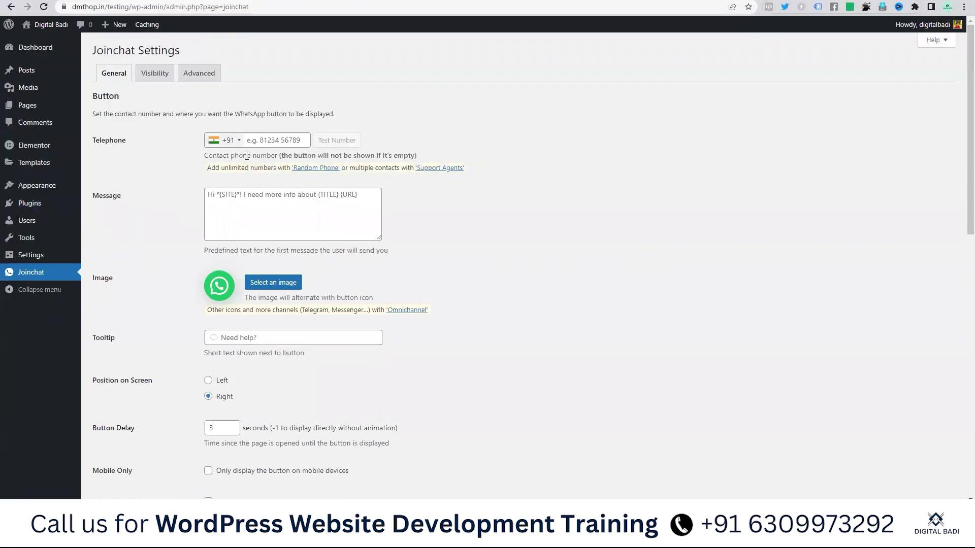
Step: Enter the contact's +91 WhatsApp phone number in Joinchat's Telephone field
click(277, 142)
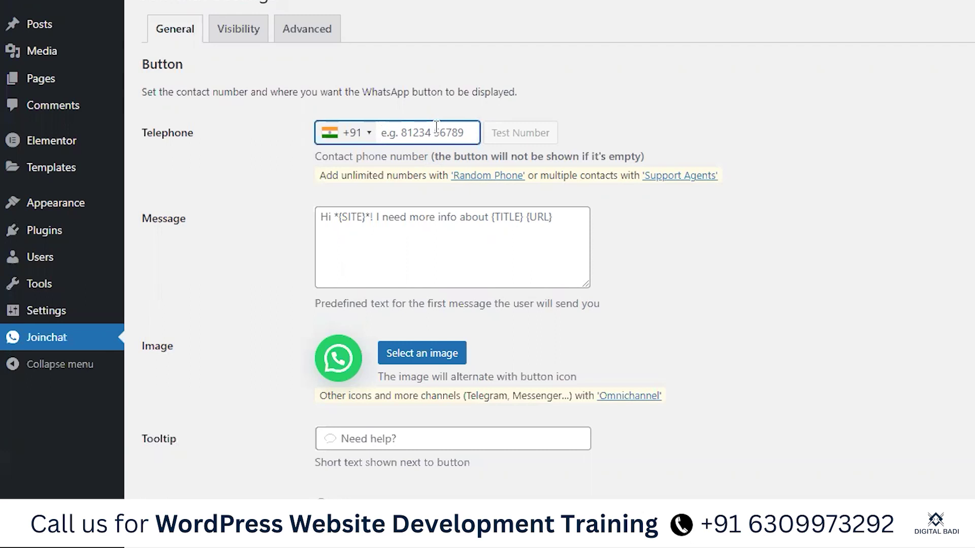
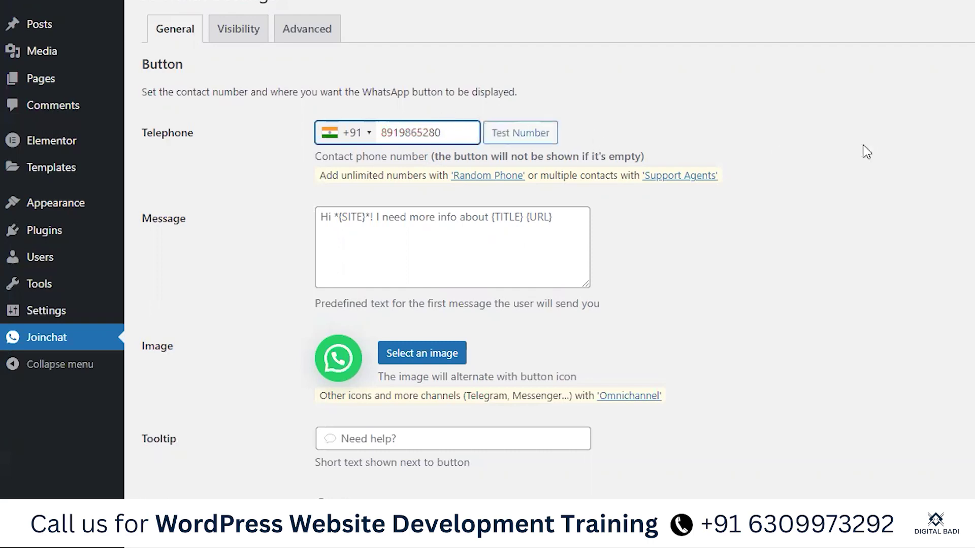
click(757, 168)
click(393, 240)
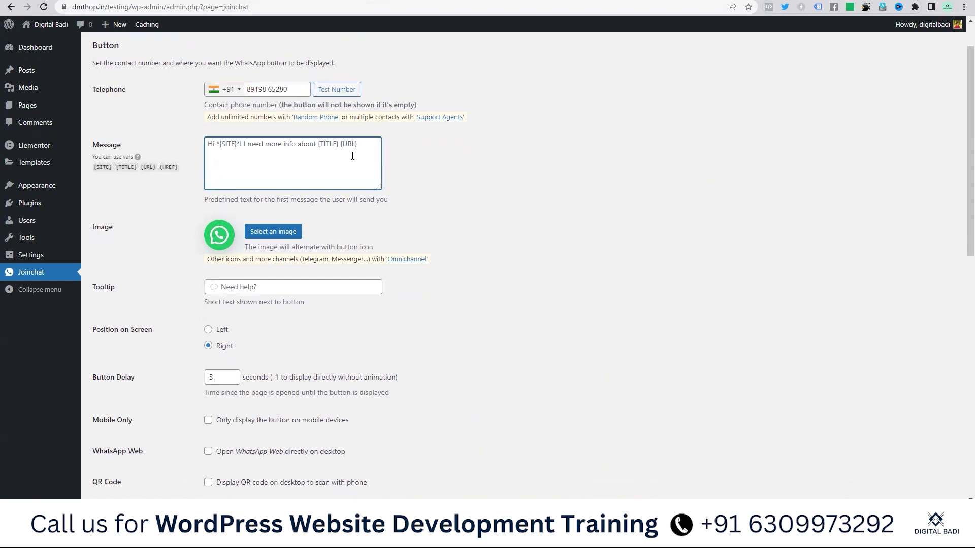
Step: Set Joinchat's Button Delay to -1 so the button appears immediately
scroll(322, 159, down, 1)
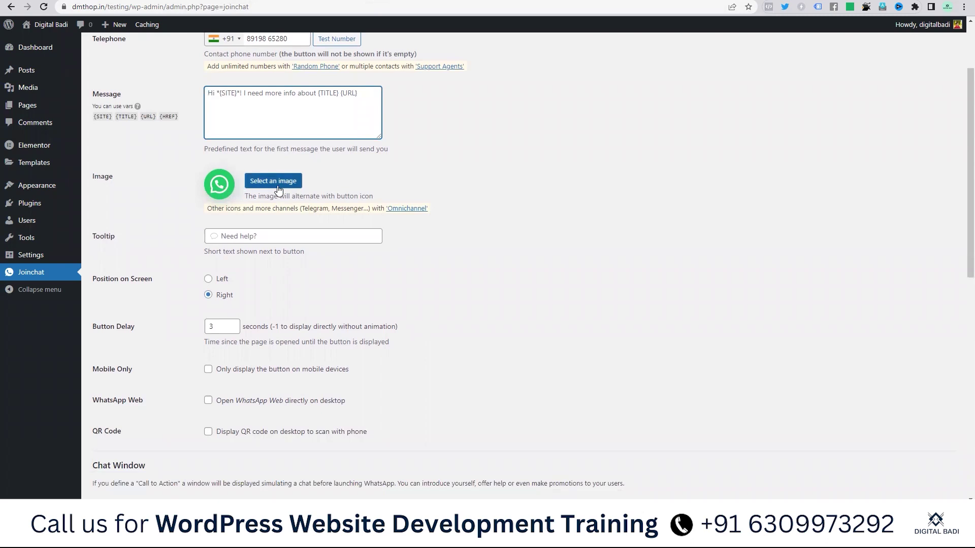
scroll(280, 108, down, 2)
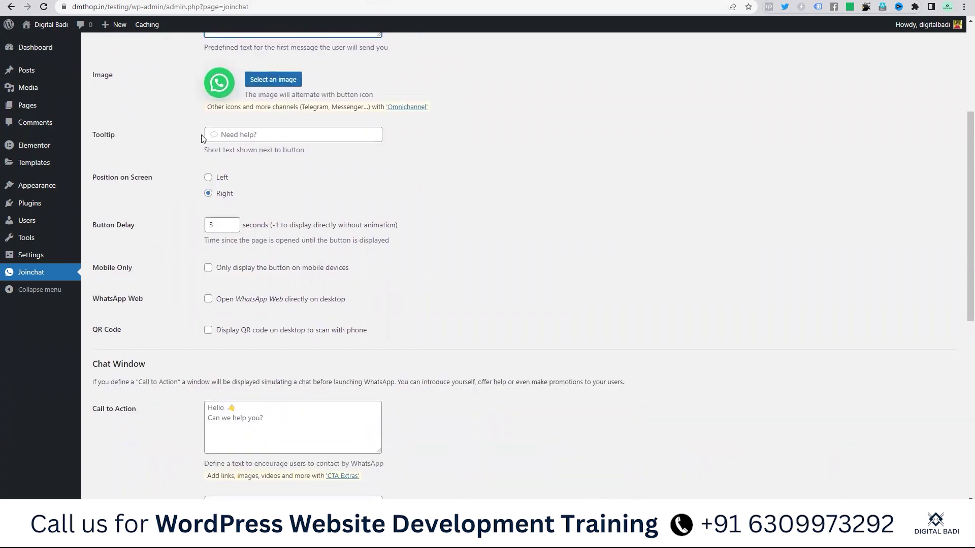
scroll(237, 133, down, 1)
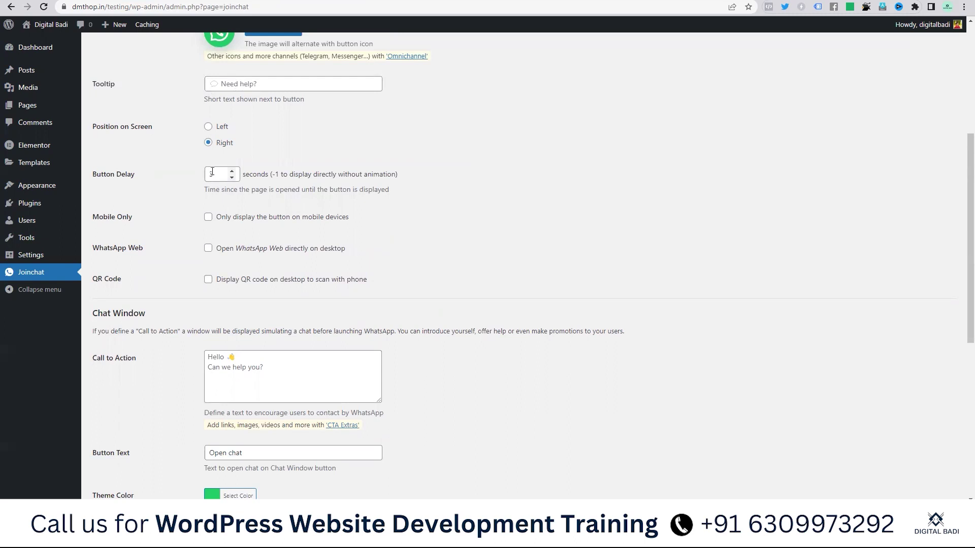
drag(223, 173, 193, 178)
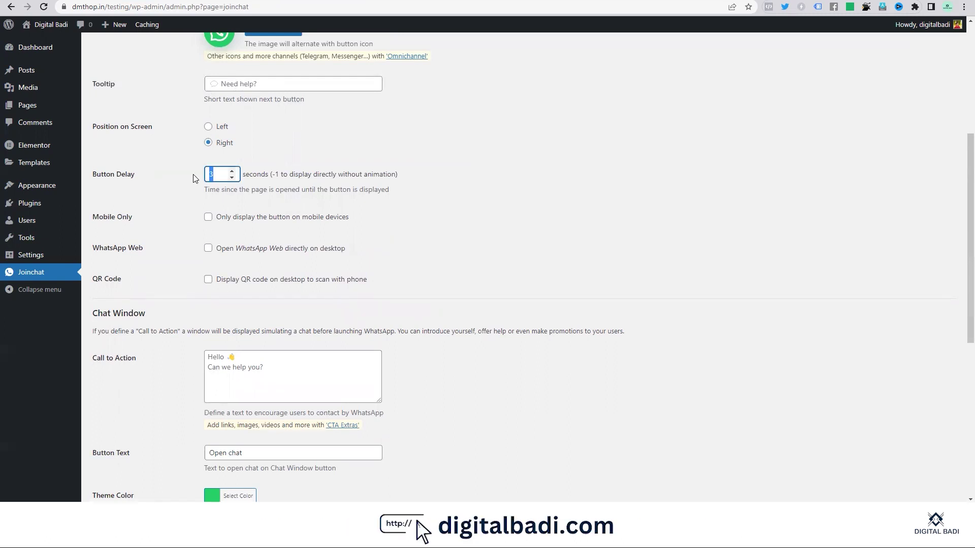
click(233, 176)
drag(276, 174, 367, 176)
triple_click(366, 176)
click(466, 181)
Step: Scroll down to the Chat Window settings and focus the Call to Action text
scroll(237, 181, down, 1)
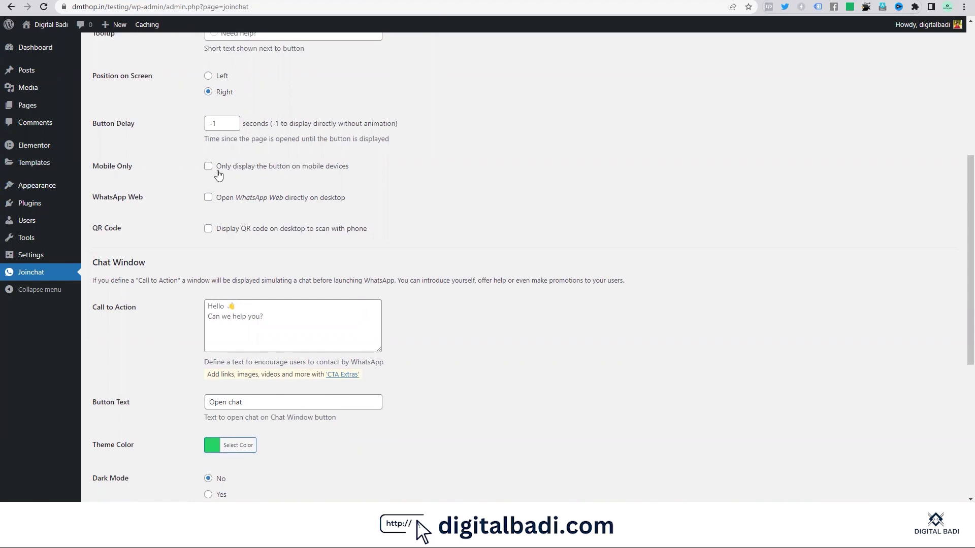
scroll(228, 163, down, 3)
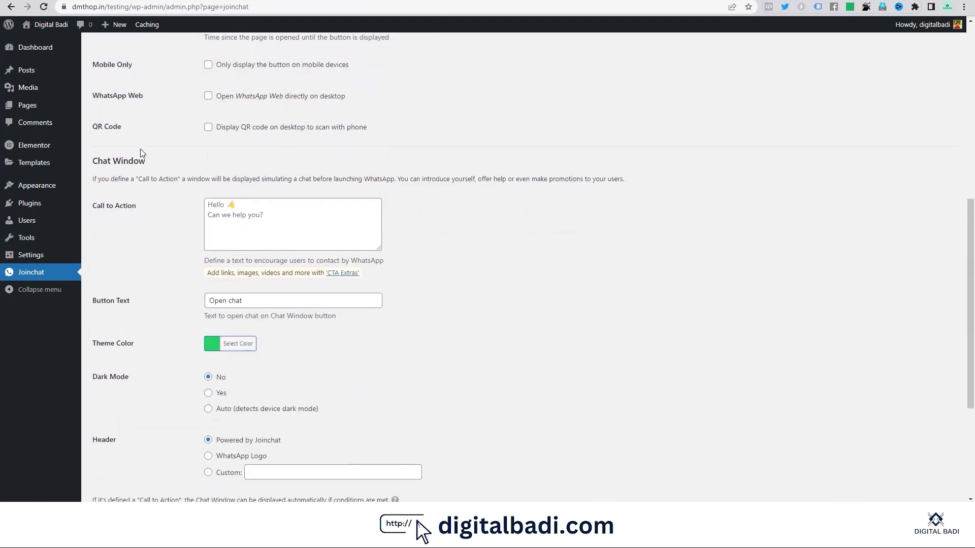
scroll(220, 160, up, 2)
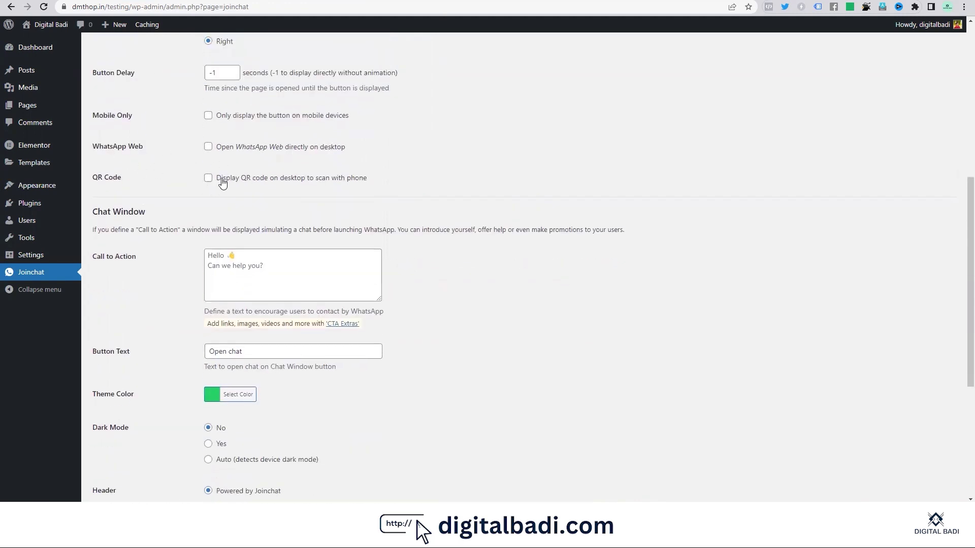
scroll(245, 157, down, 1)
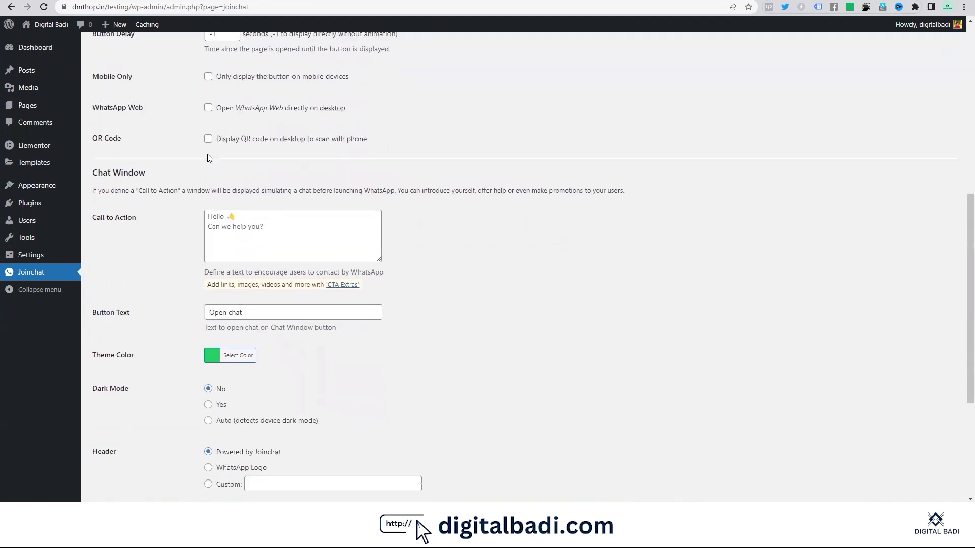
scroll(232, 124, down, 1)
click(285, 168)
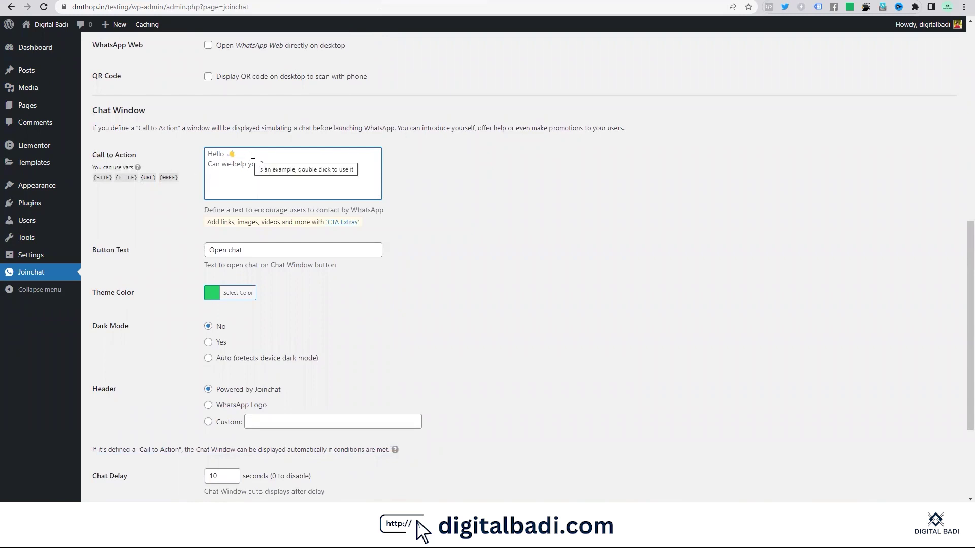
Step: Set the Call to Action to 'Hello' and the chat button text to 'Chat Now'
text(Hello)
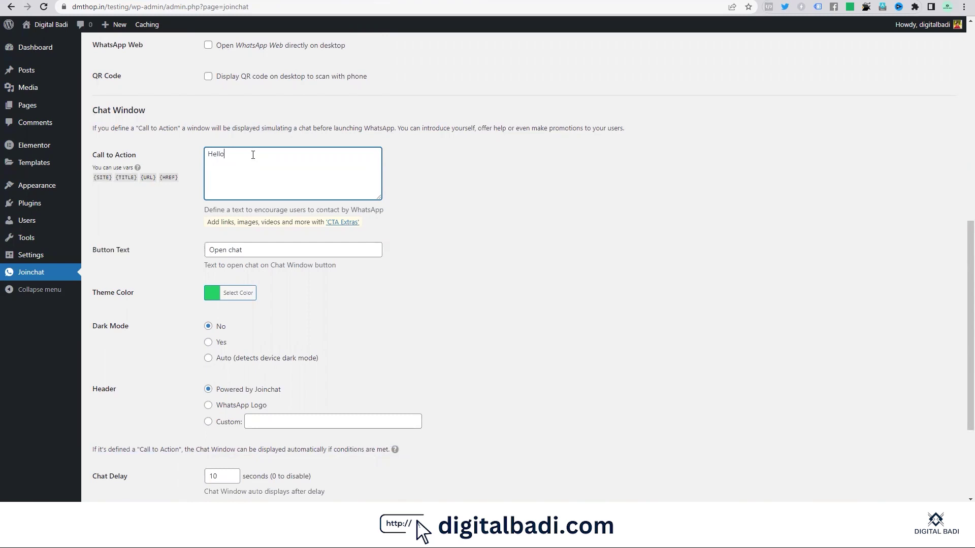
scroll(402, 239, down, 1)
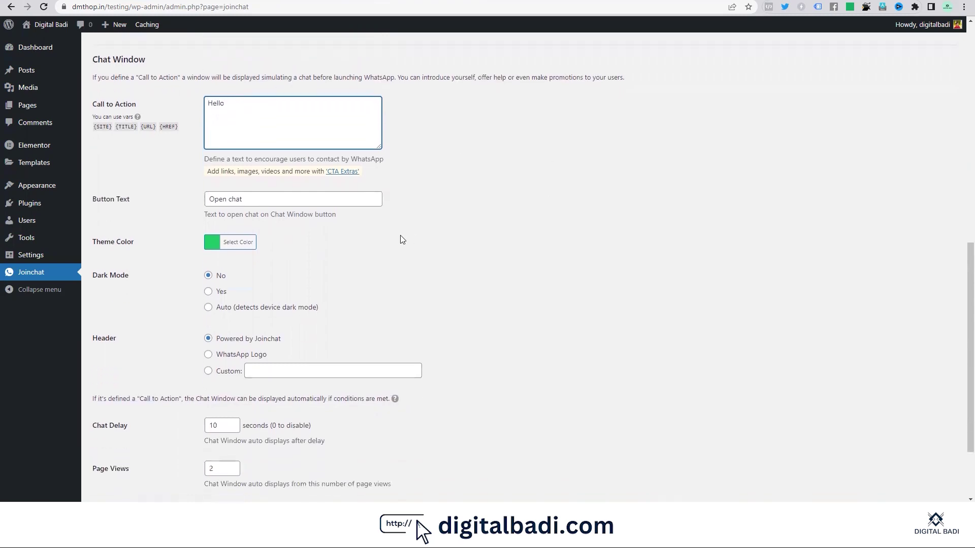
triple_click(260, 201)
text(C)
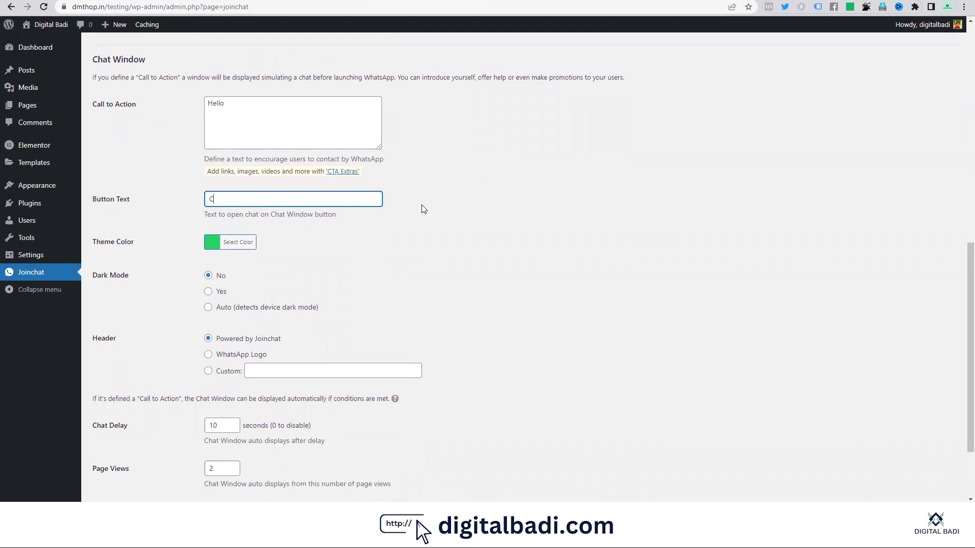
text(hat Now)
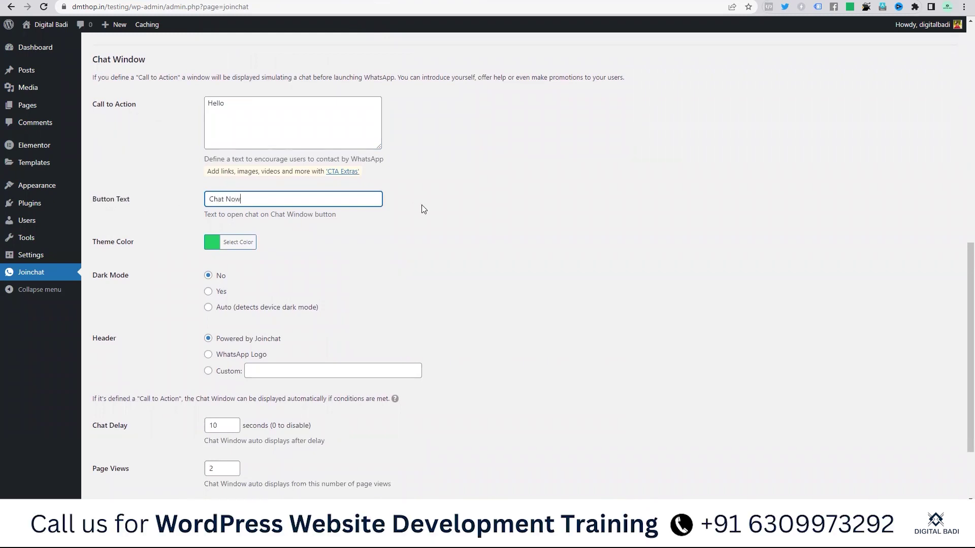
scroll(574, 242, down, 1)
click(303, 207)
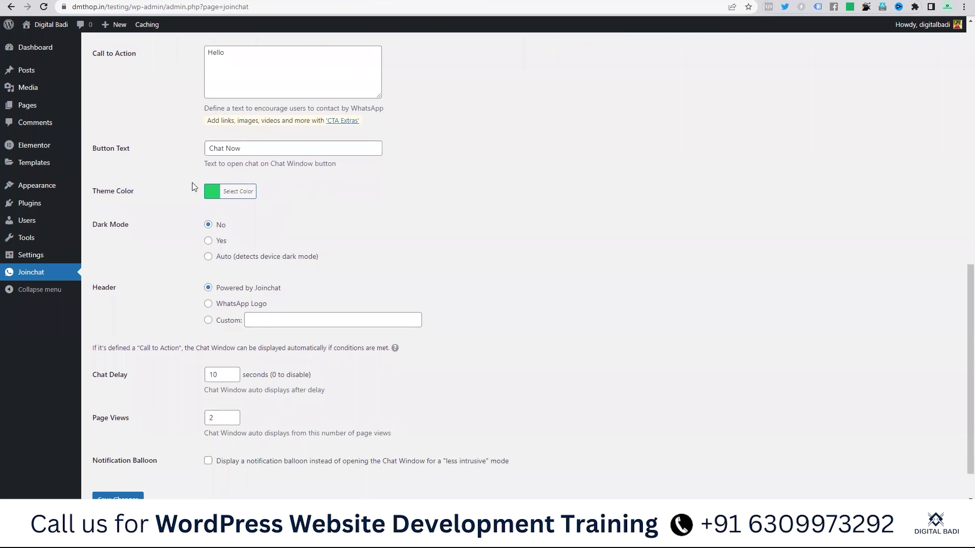
scroll(224, 190, down, 1)
click(221, 144)
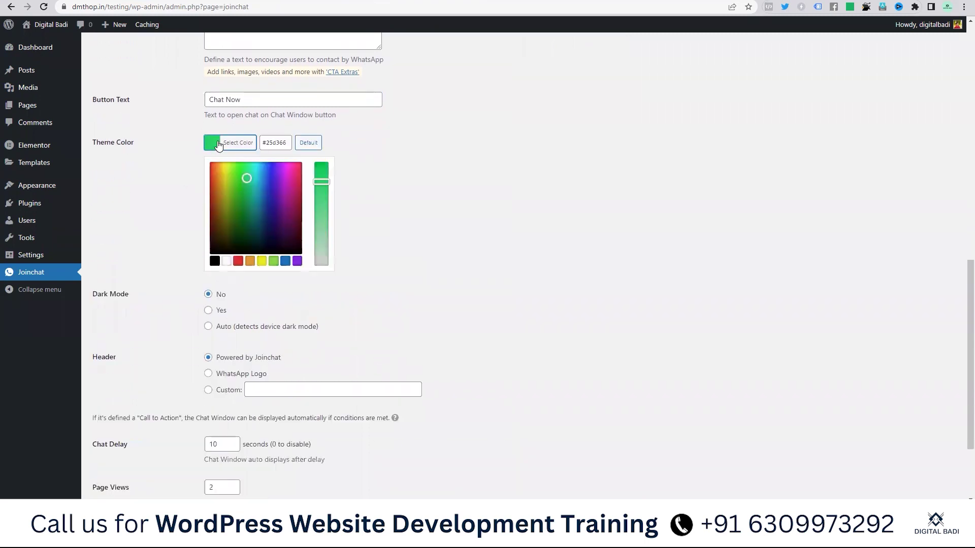
click(429, 204)
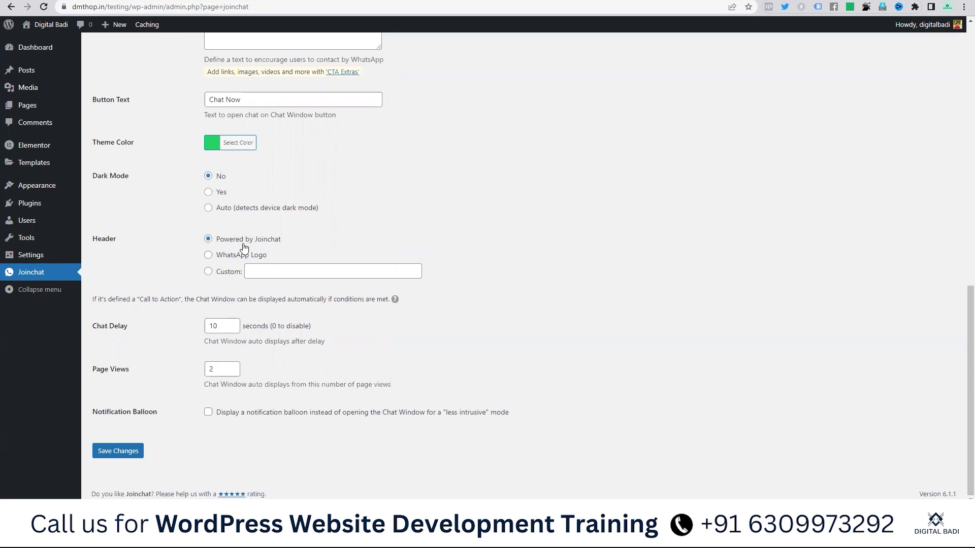
Step: Give the chat window a custom 'Digital Badi' header and 0 chat delay, then save
click(228, 272)
click(286, 272)
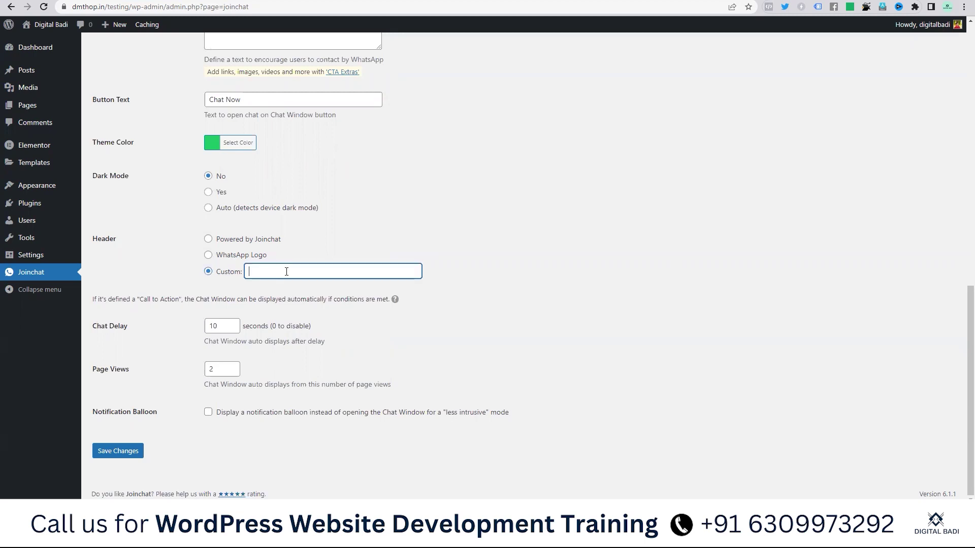
text(Digital Badi)
double_click(227, 326)
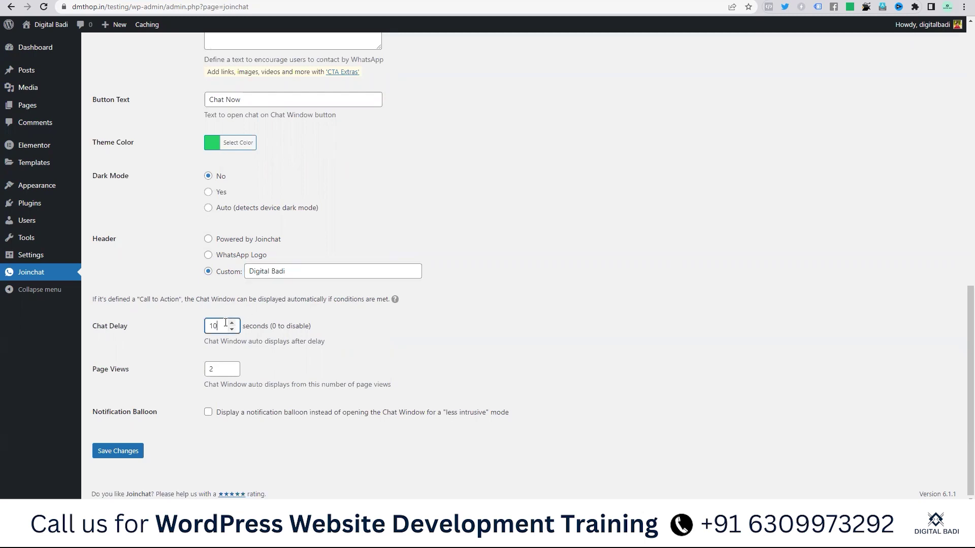
text(0)
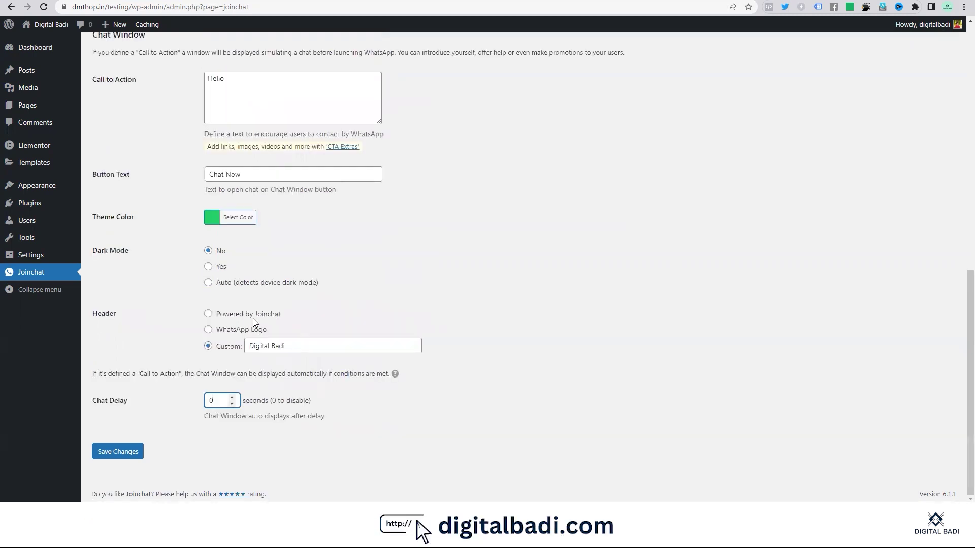
click(122, 453)
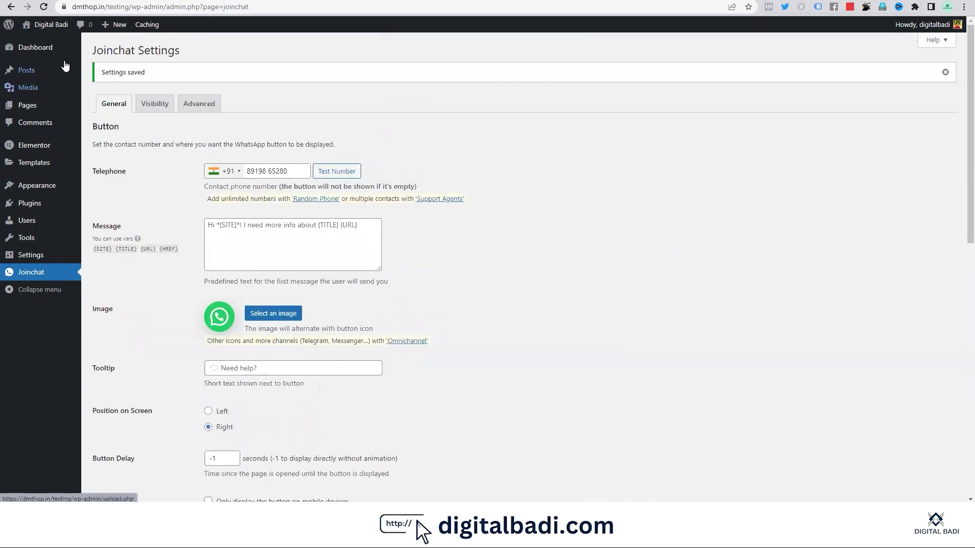
Step: Open the live site from the Visit Site link
mouse_move(50, 26)
right_click(45, 47)
click(61, 57)
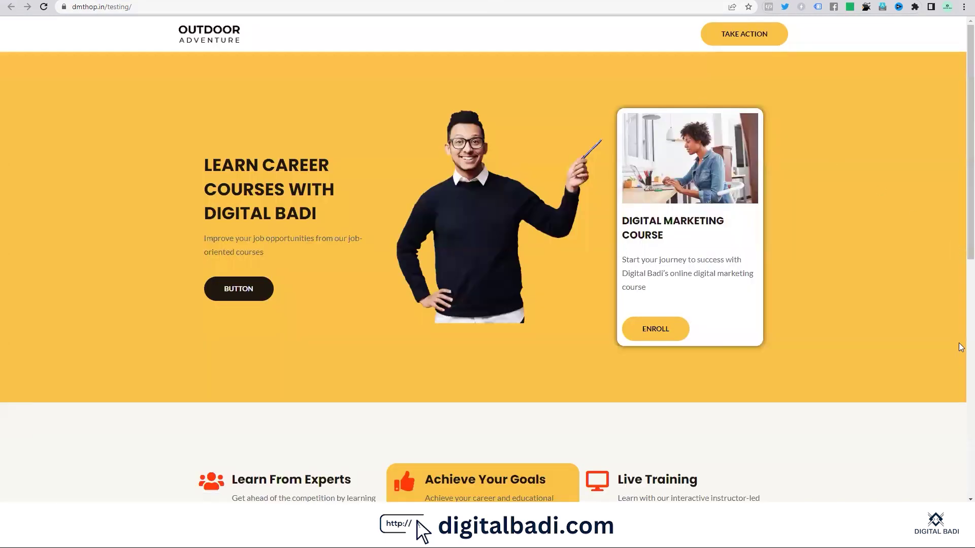
Step: Reload the site, open the Digital Badi chat window and try its Chat Now button
scroll(937, 335, down, 4)
scroll(924, 328, up, 4)
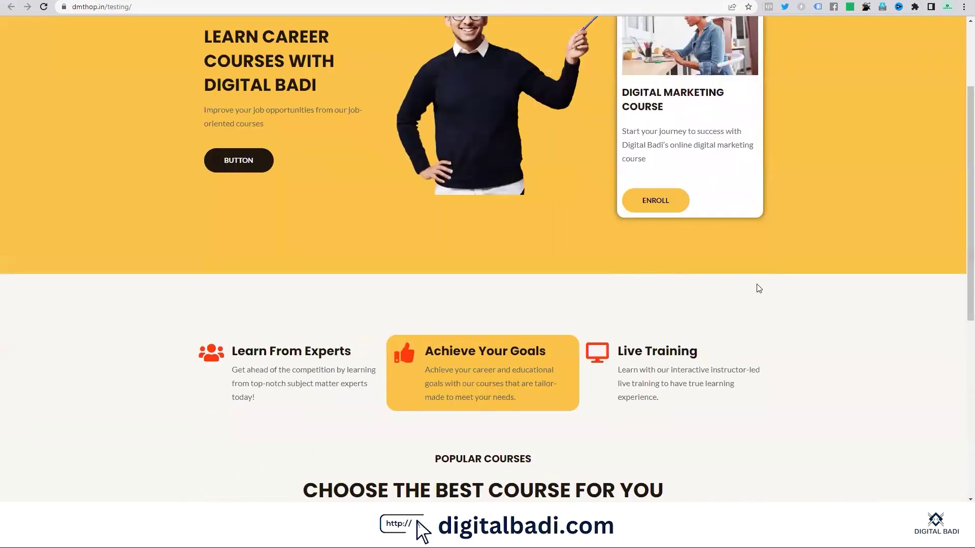
click(44, 7)
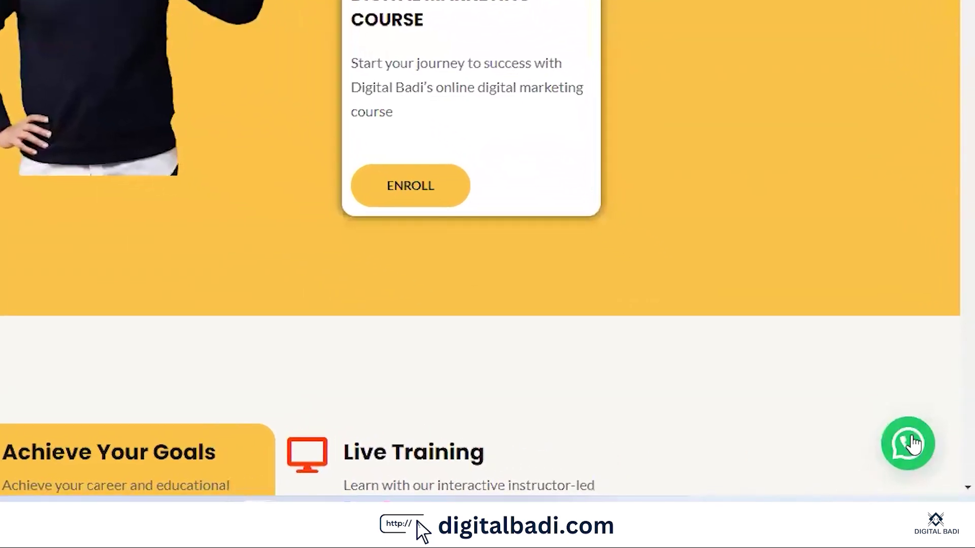
click(915, 447)
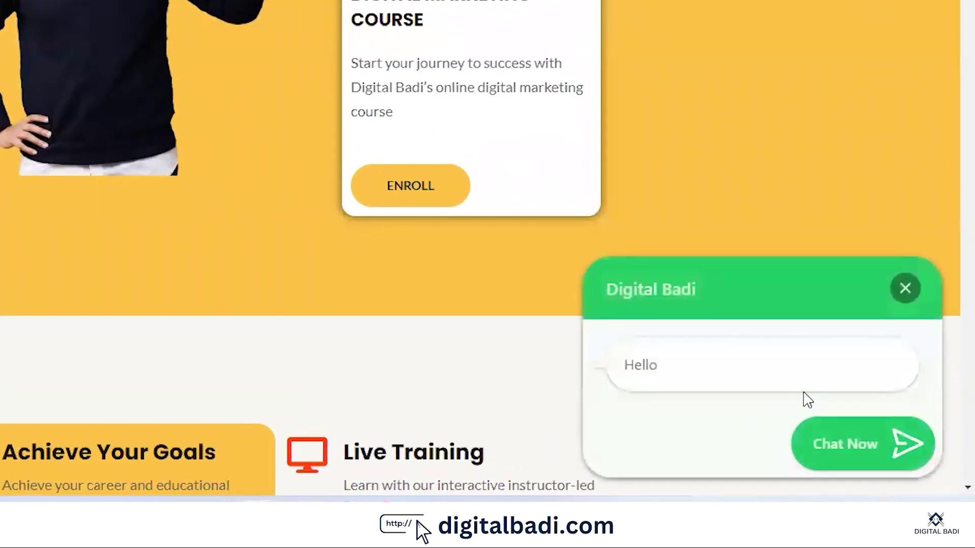
click(849, 450)
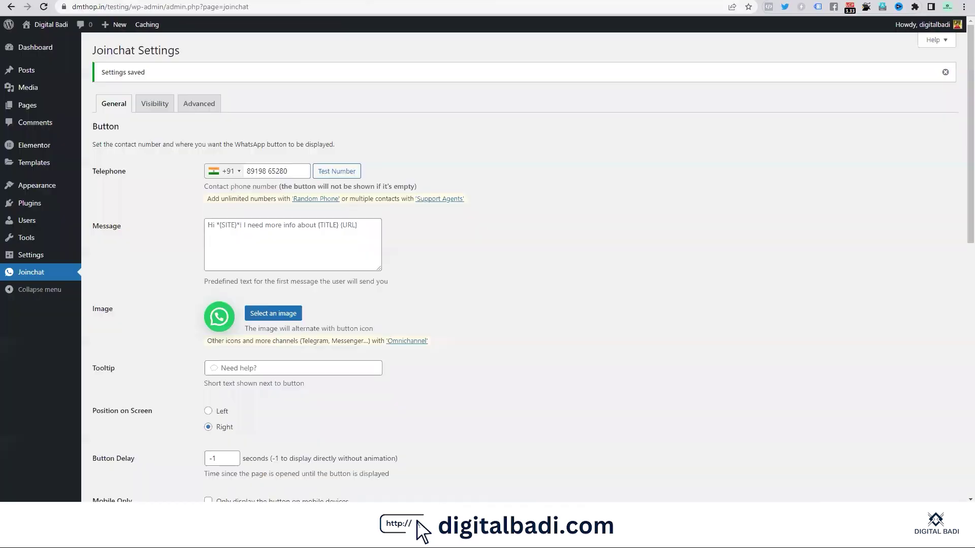
scroll(386, 314, down, 9)
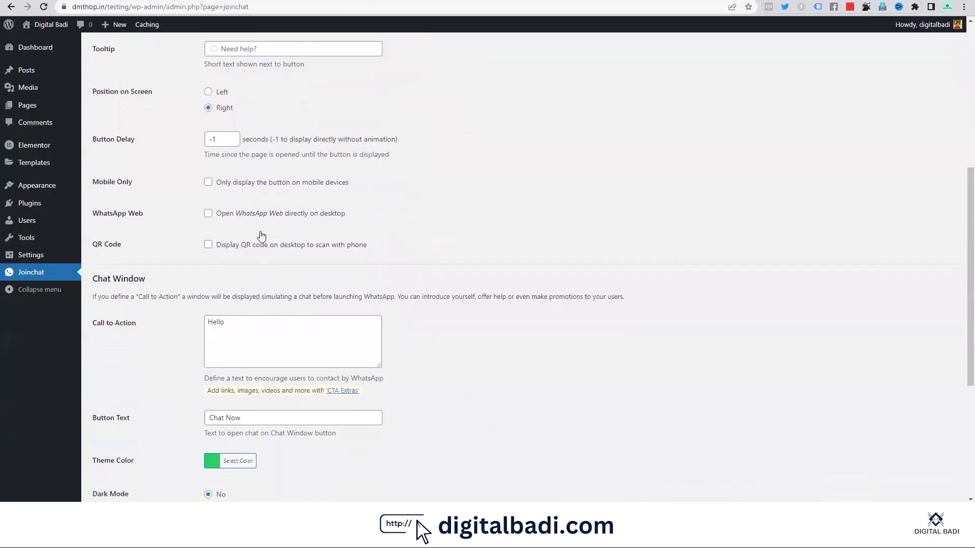
Step: Review the Chat Now button text and chat window settings in Joinchat
drag(242, 281, 188, 281)
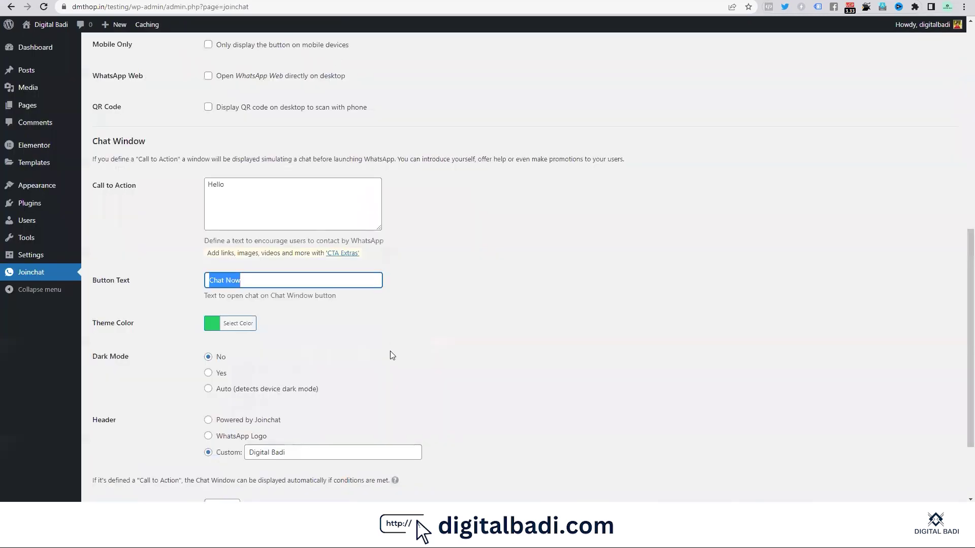
scroll(392, 352, down, 2)
drag(322, 346, 215, 334)
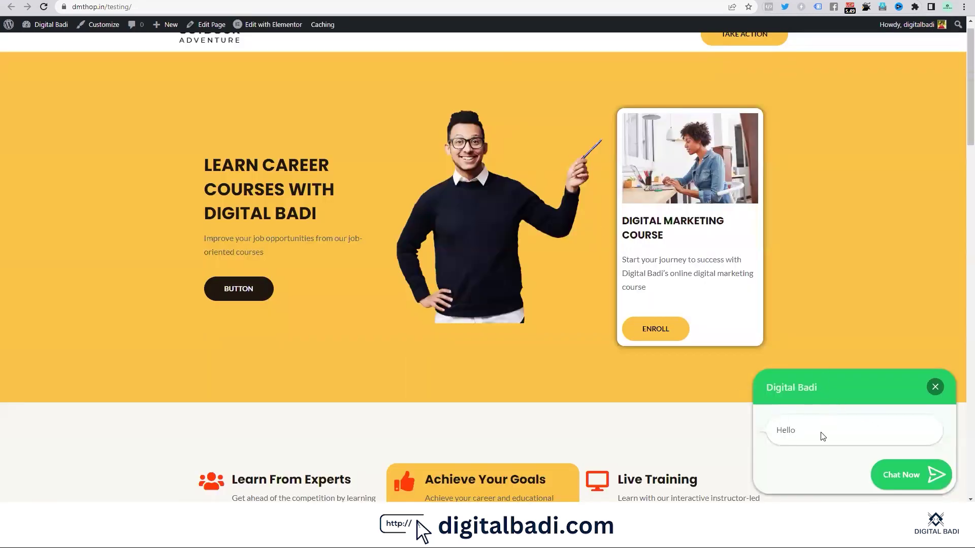
Step: Open and close the Digital Badi chat window repeatedly, leaving only the WhatsApp button
click(935, 386)
click(931, 474)
click(935, 387)
click(943, 486)
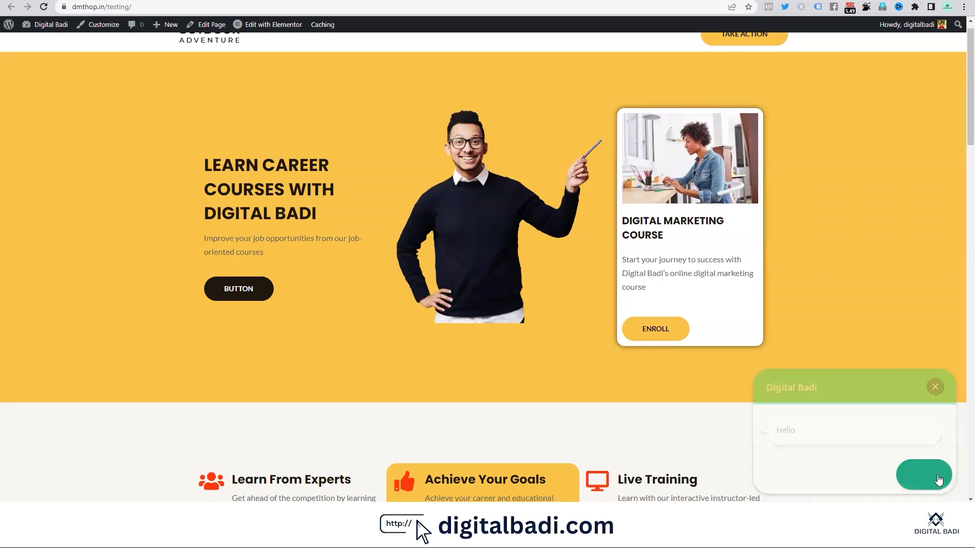
click(937, 393)
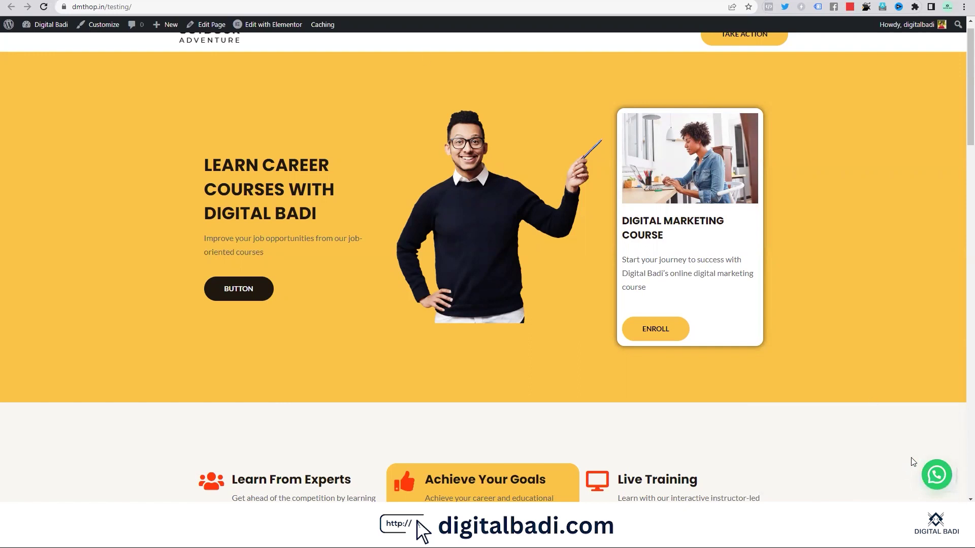
click(937, 480)
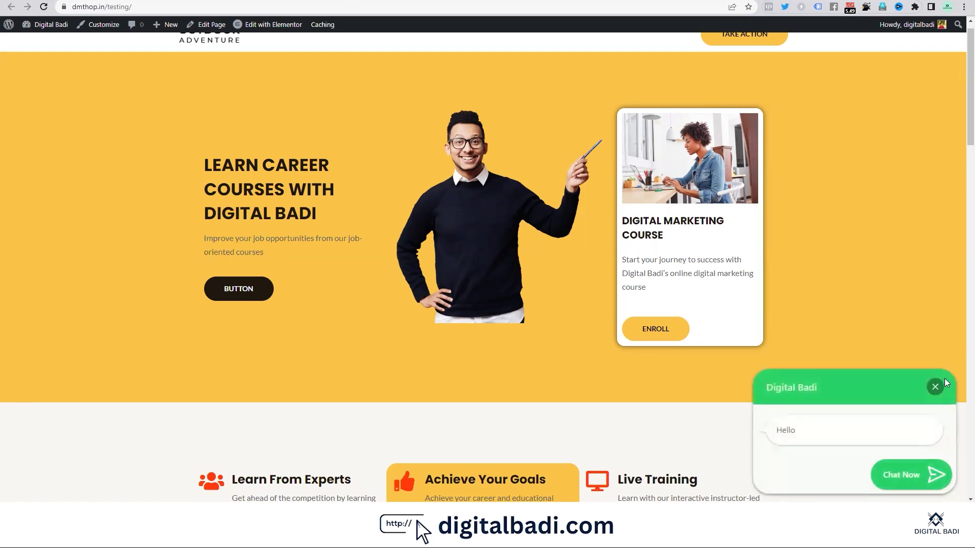
click(935, 387)
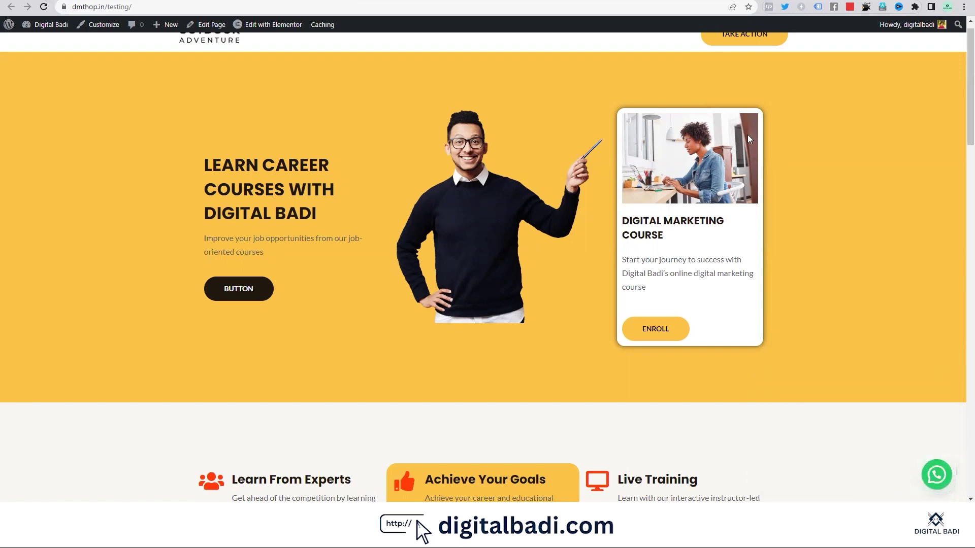